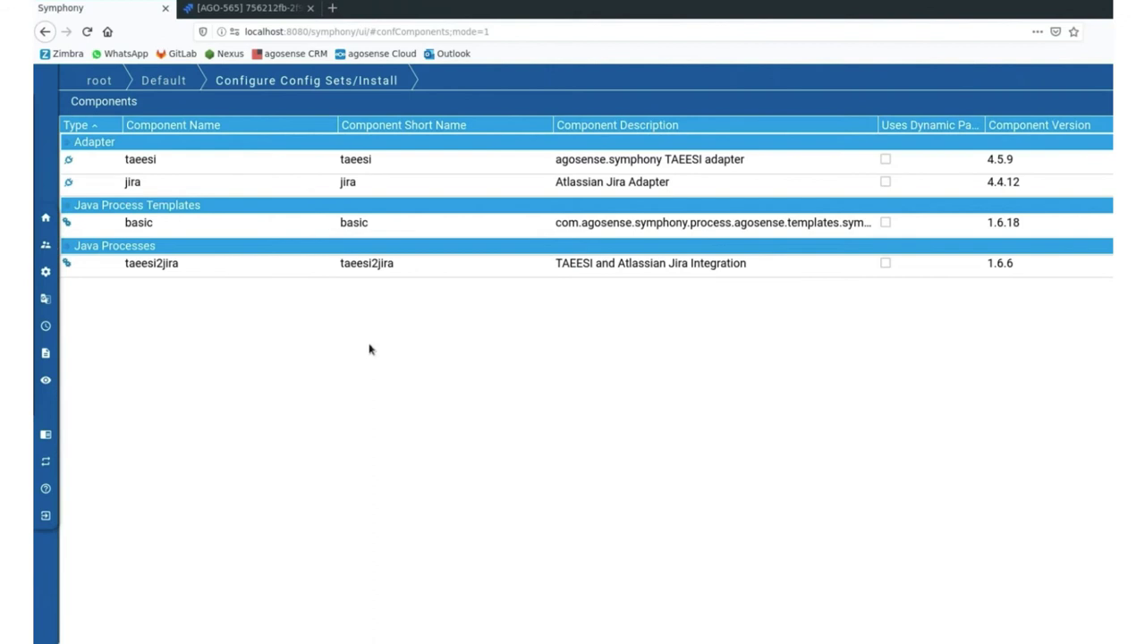
- Check the AGO project's open issues in Jira, and open the jira adapter's Local config set in Symphony
click(262, 9)
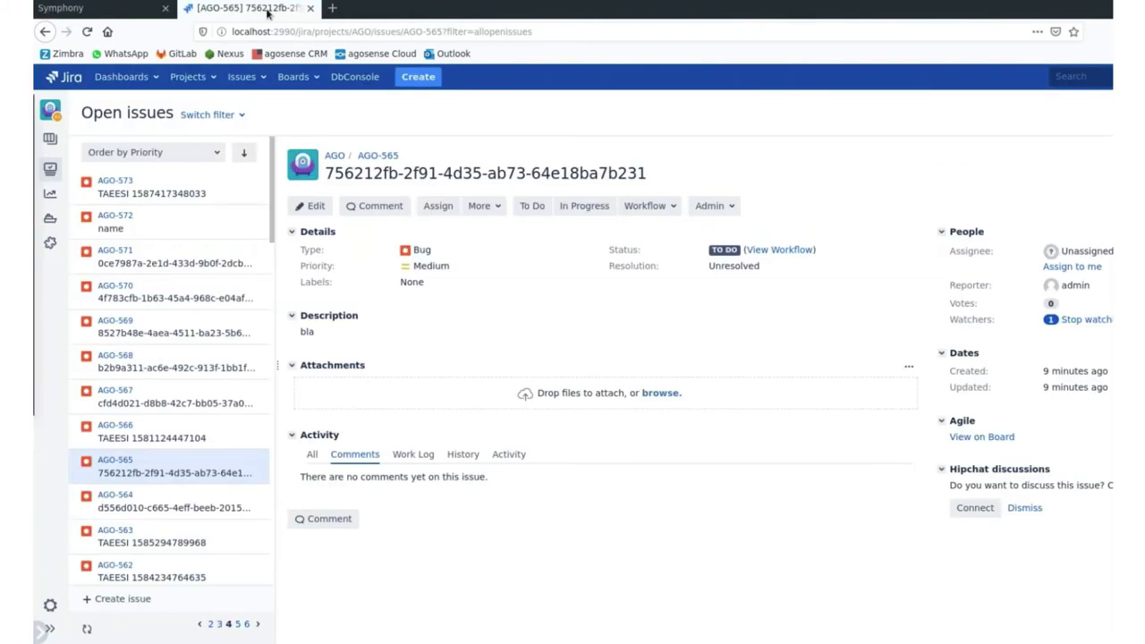
click(91, 8)
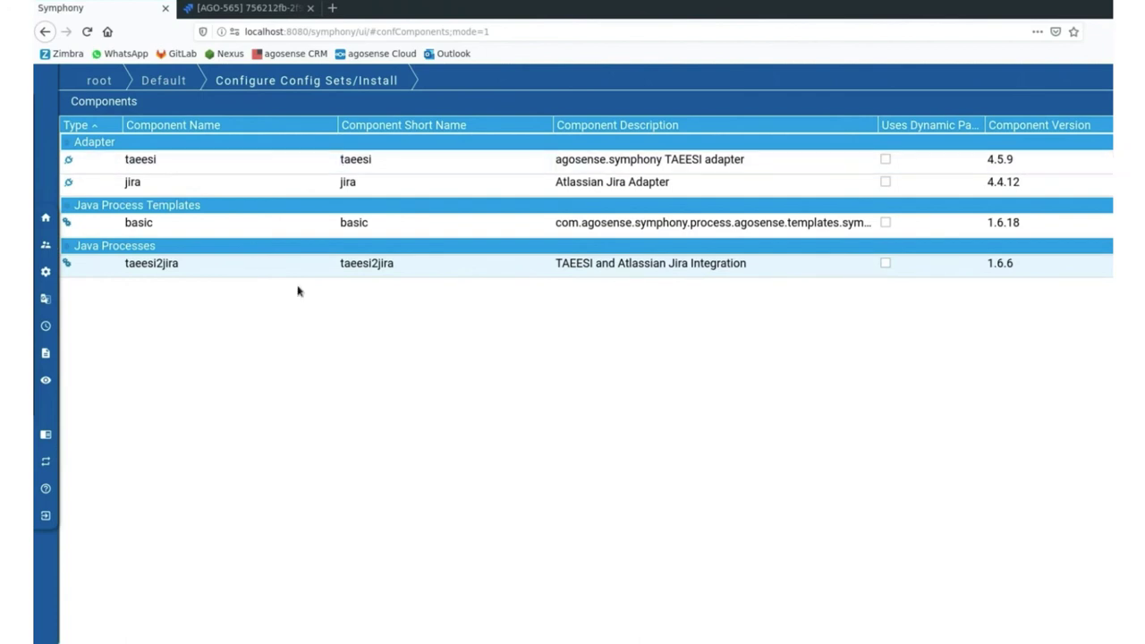
click(324, 187)
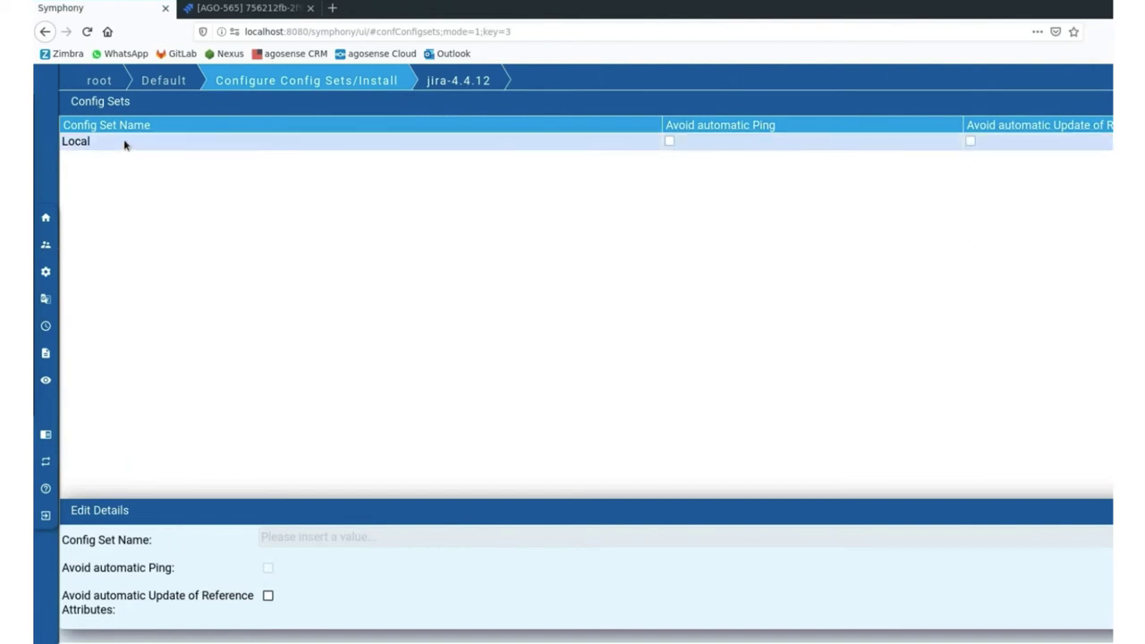
click(91, 149)
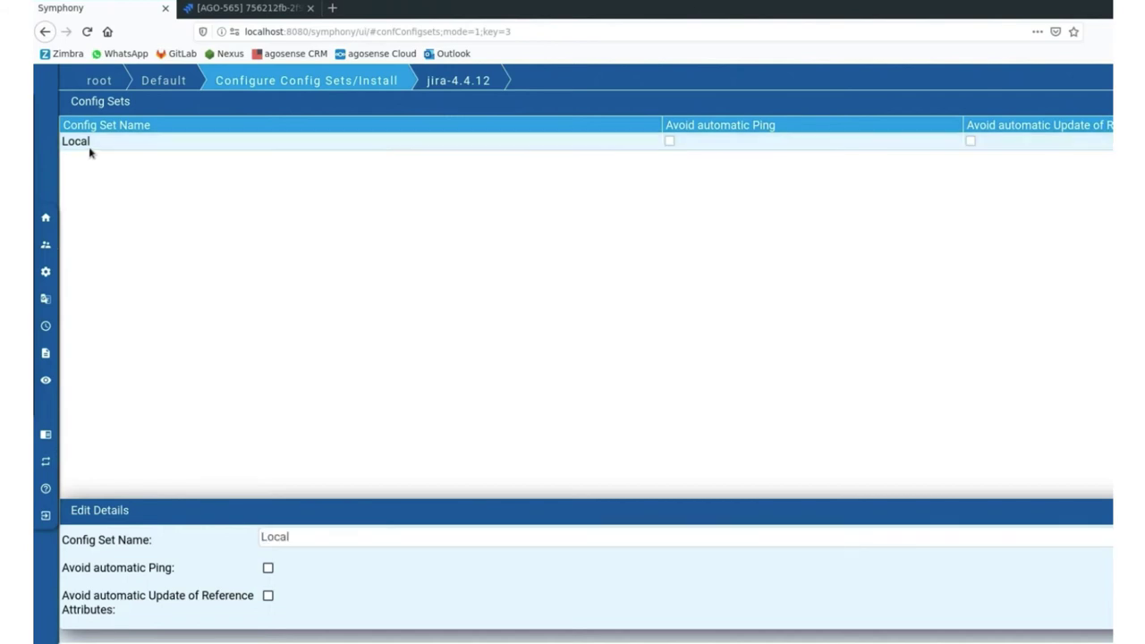
double_click(99, 146)
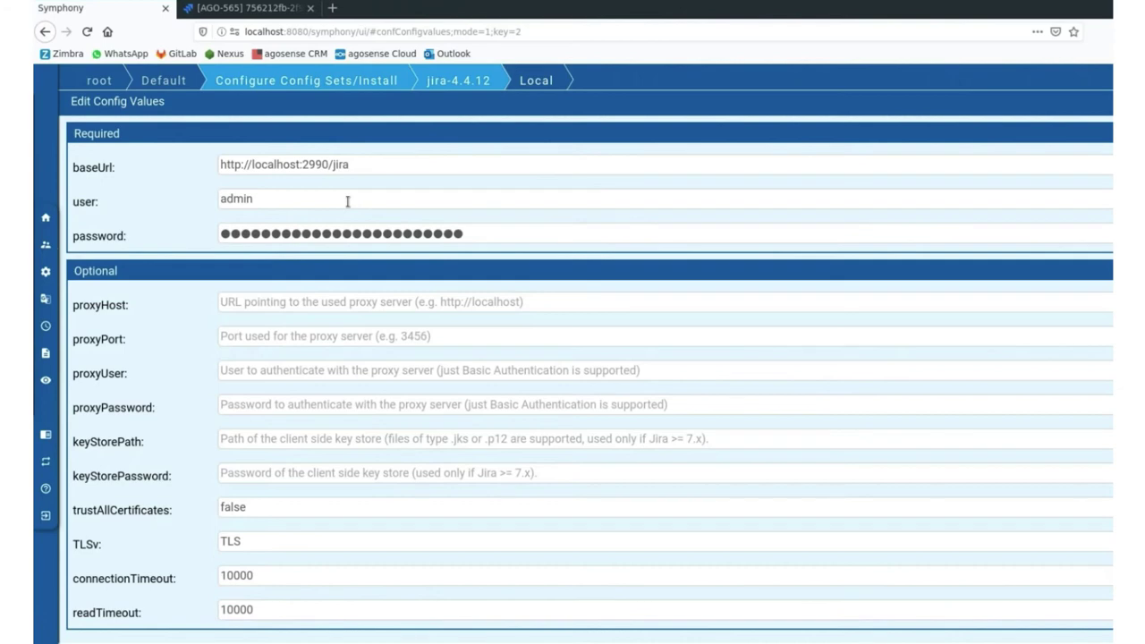
- Open the taeesi adapter's DEV config set to view its connection values
click(322, 83)
double_click(171, 160)
click(133, 148)
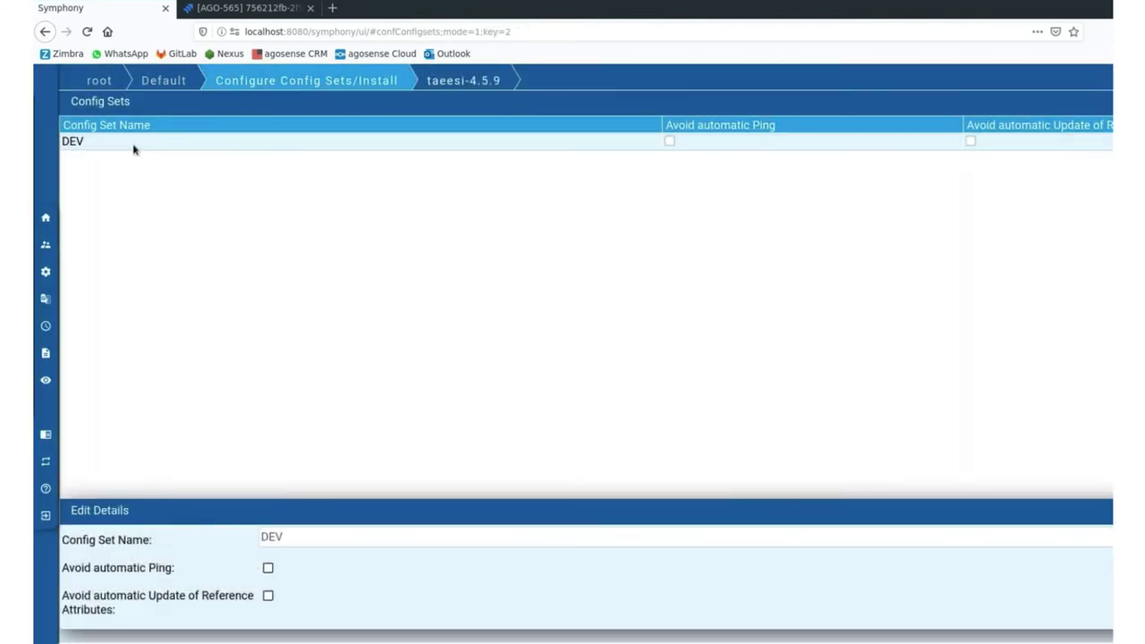
double_click(133, 149)
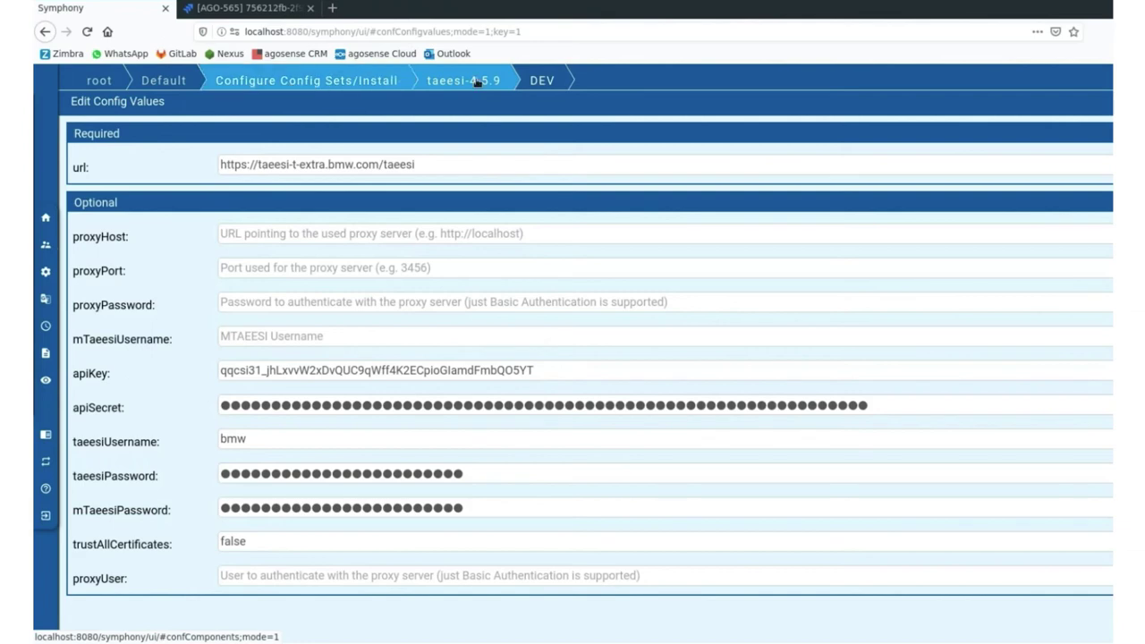
- Open the taeesi2jira process's Demo config set and examine its required values and the descriptions of the scenario parameters
click(291, 84)
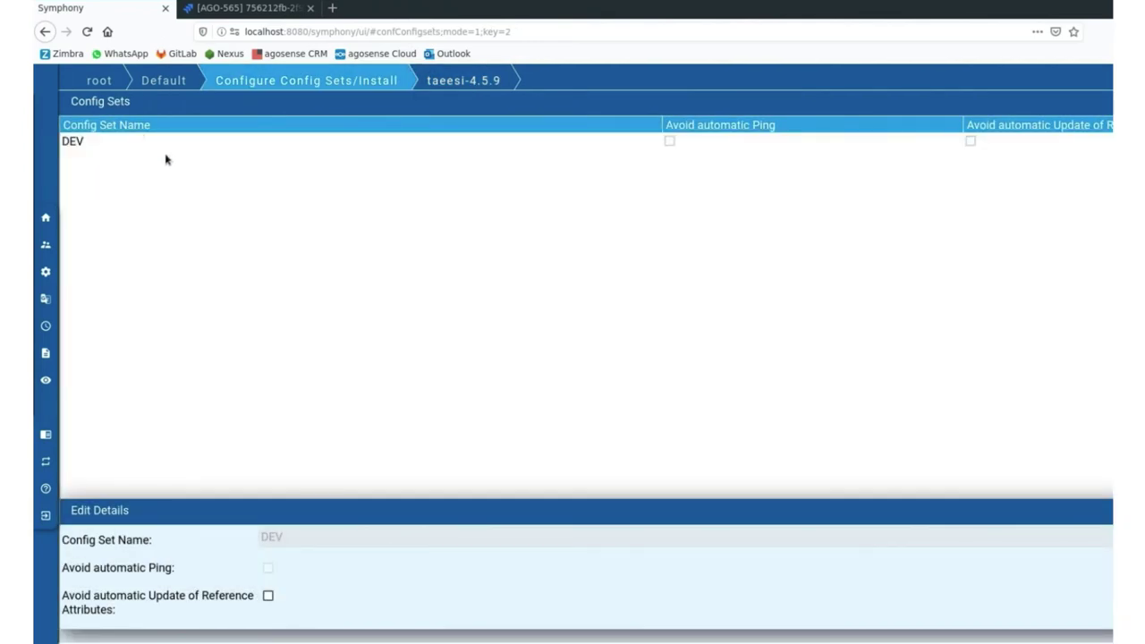
click(284, 84)
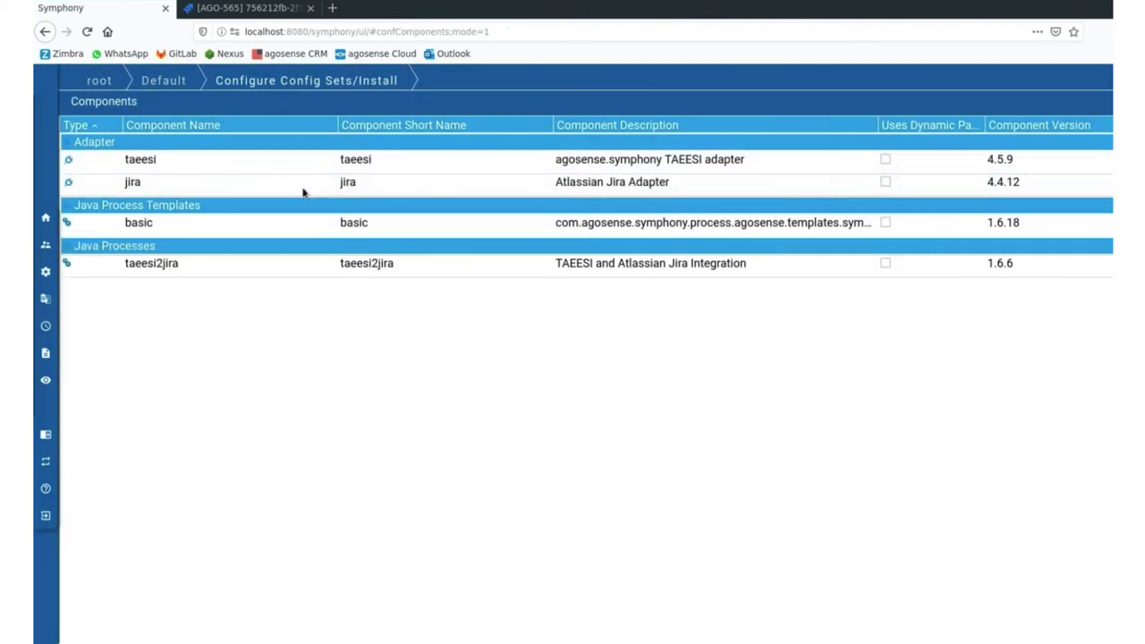
double_click(302, 273)
click(105, 143)
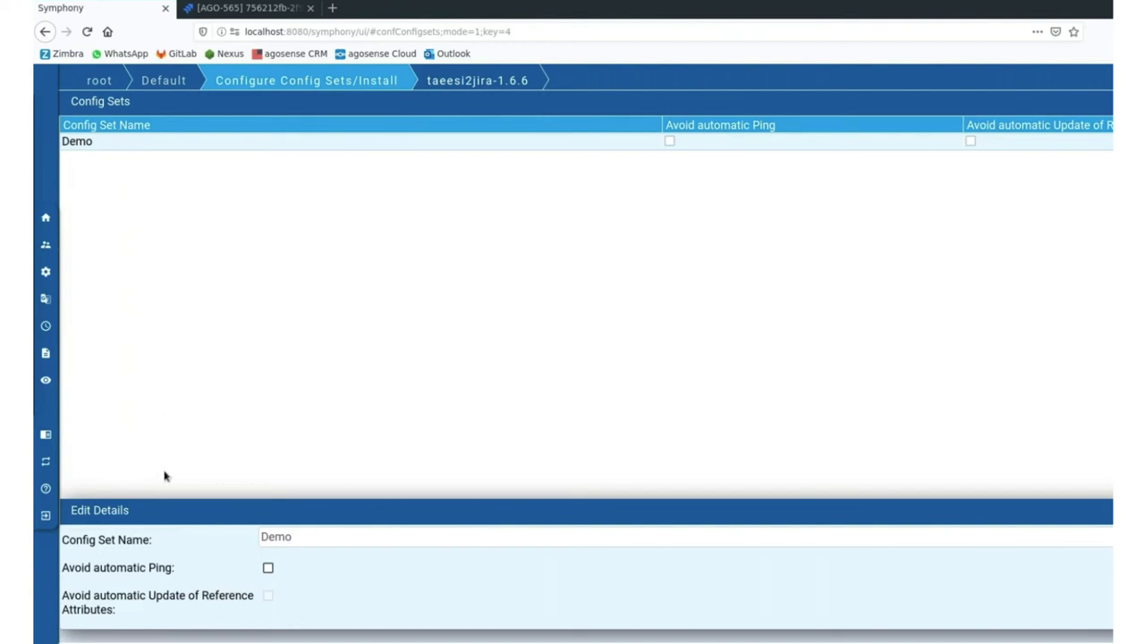
double_click(115, 146)
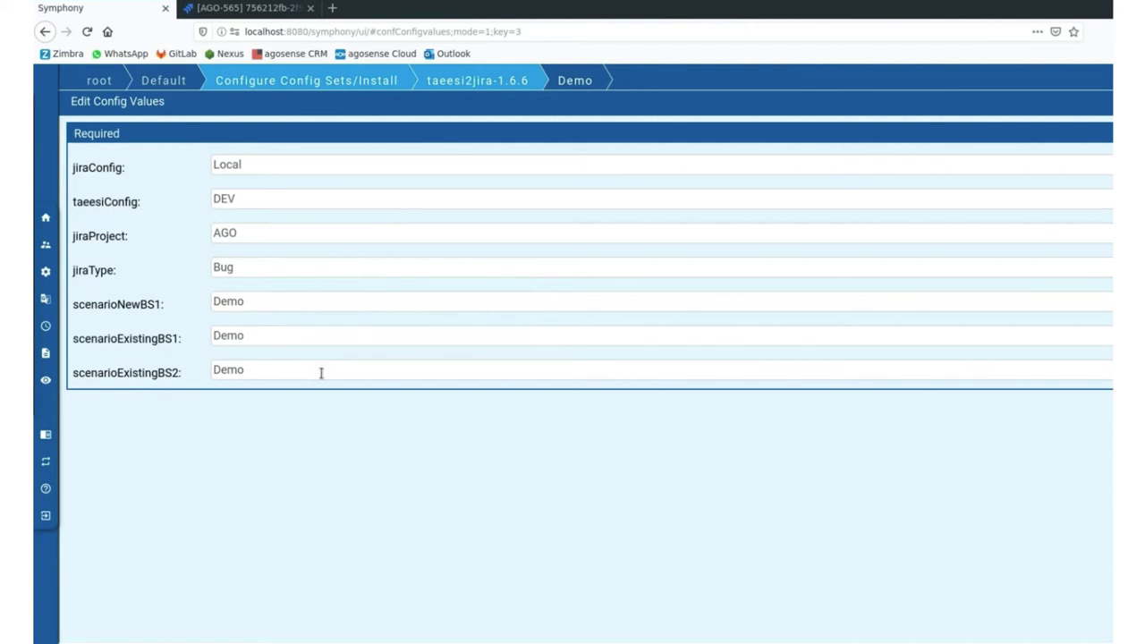
mouse_move(337, 300)
mouse_move(406, 300)
mouse_move(367, 341)
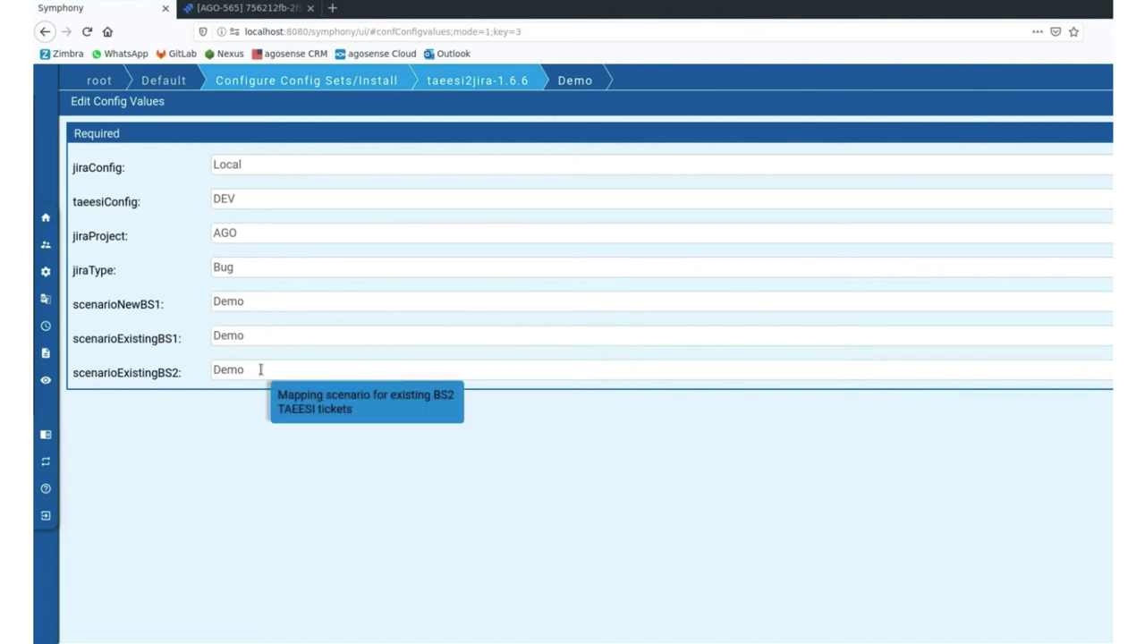
mouse_move(300, 364)
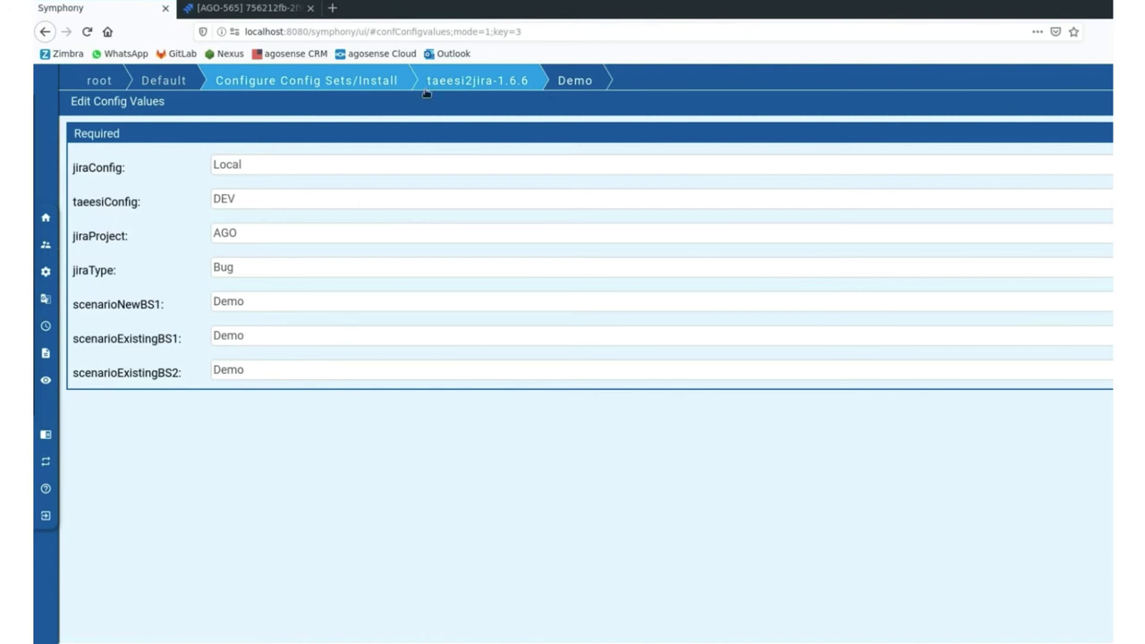
- Open the attribute mappings of the Demo scenario in the Demo mapping
click(369, 81)
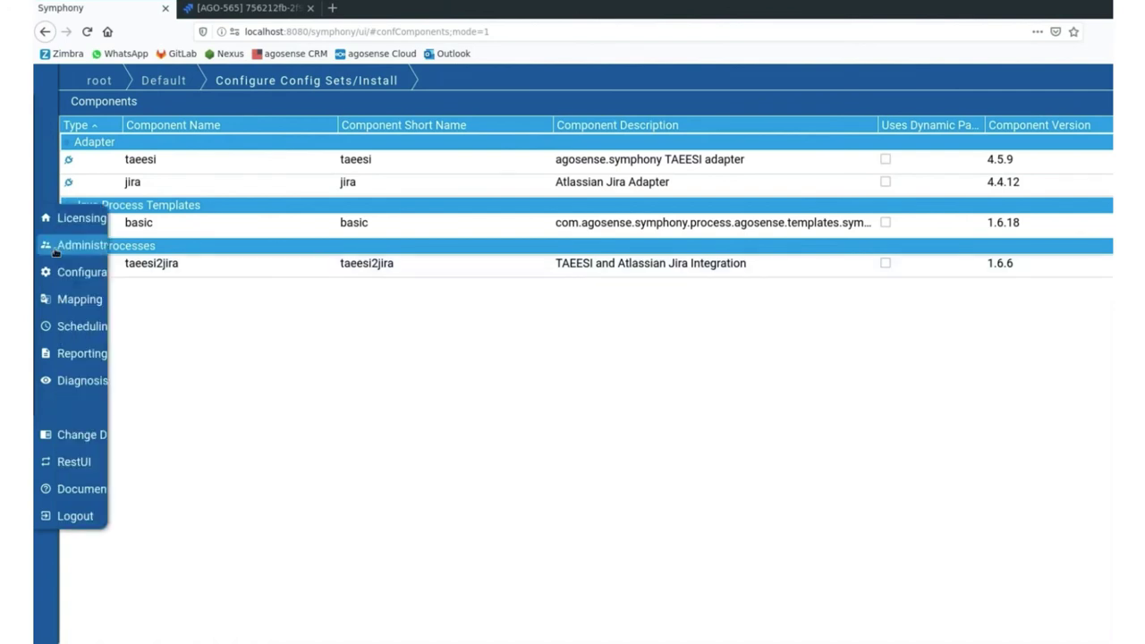
click(55, 297)
double_click(223, 146)
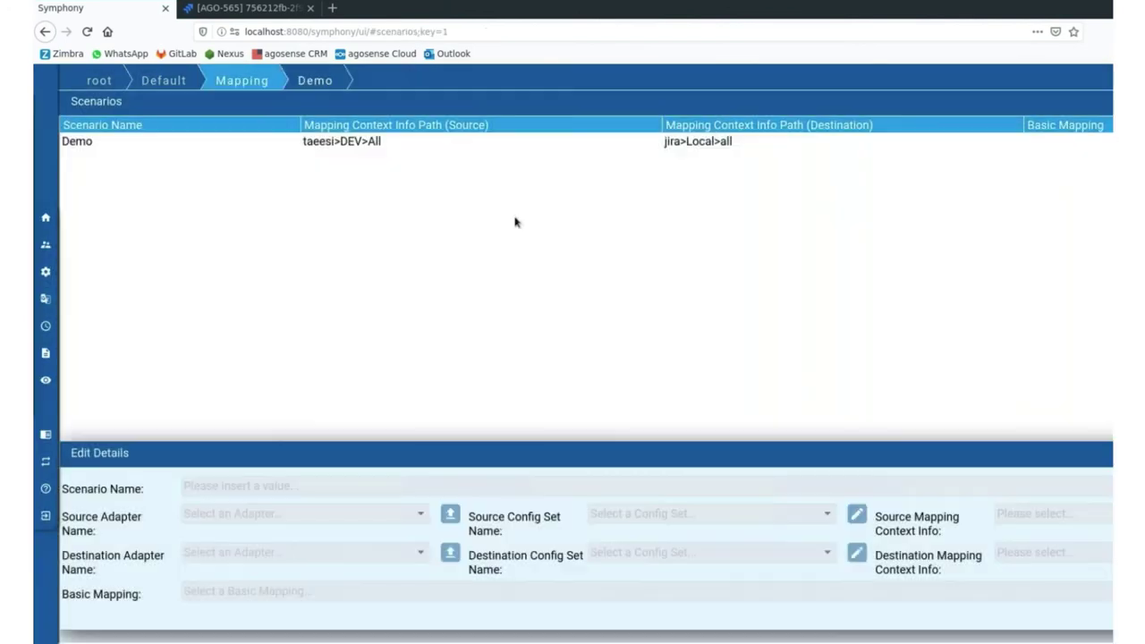
double_click(179, 148)
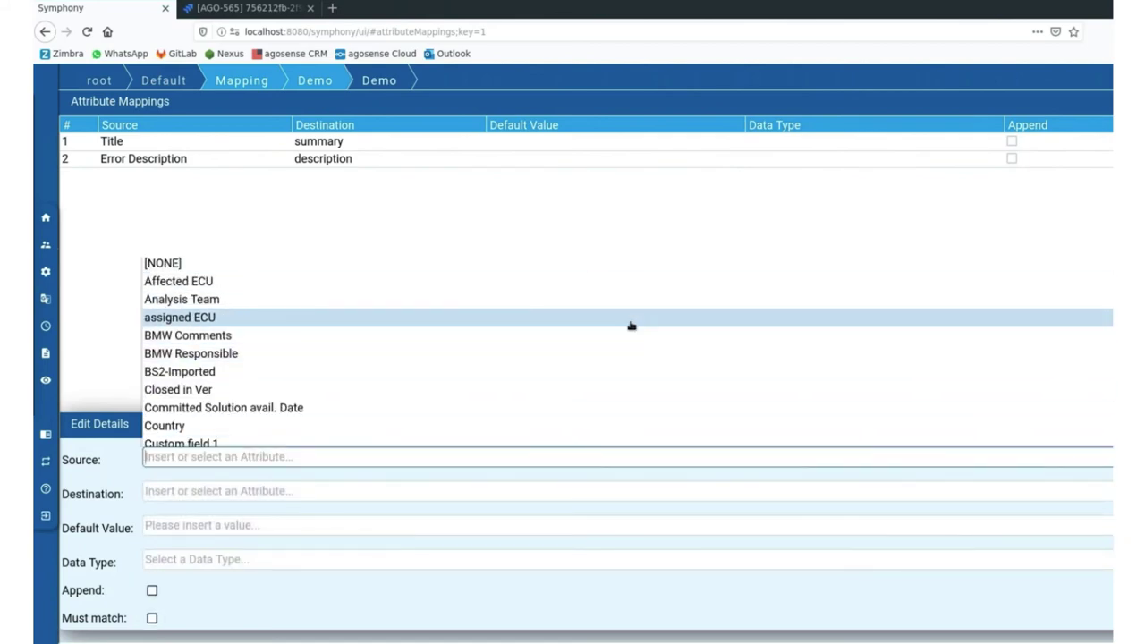
- Browse the source and destination attributes available for a new attribute mapping, and cancel the new entry
scroll(631, 327, down, 1)
scroll(640, 329, down, 5)
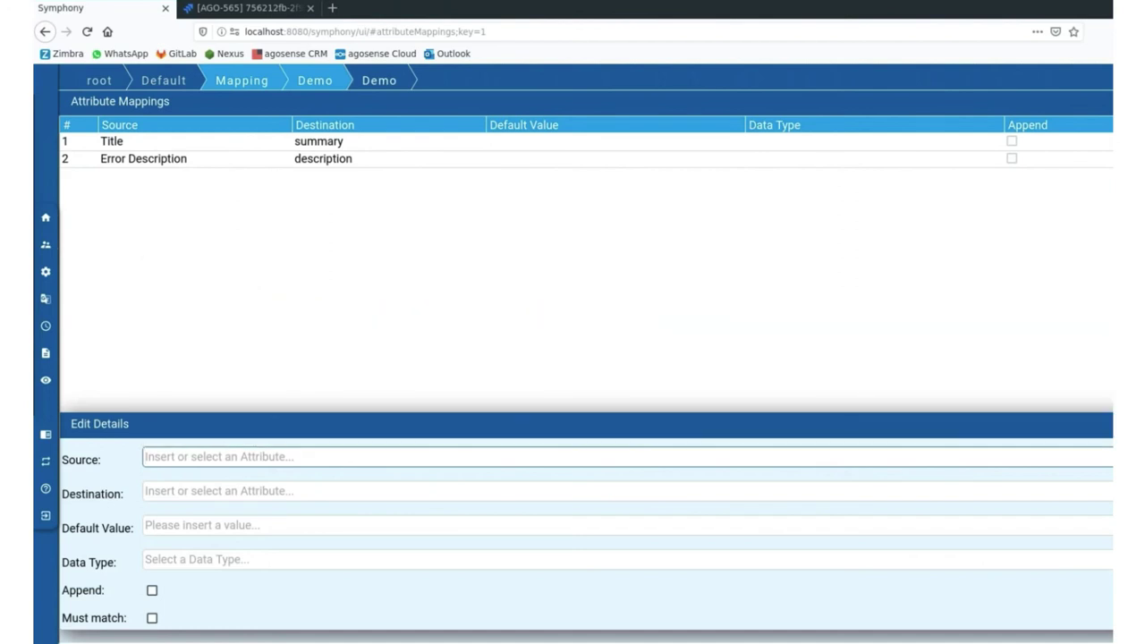
key(Tab)
scroll(644, 378, down, 10)
scroll(644, 376, down, 3)
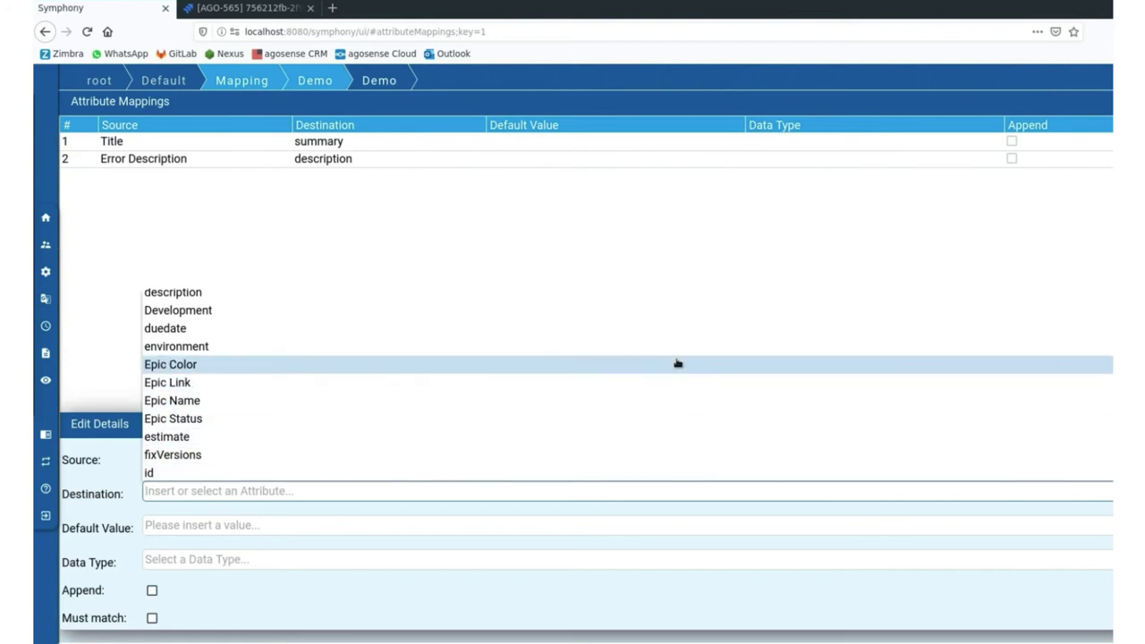
key(Escape)
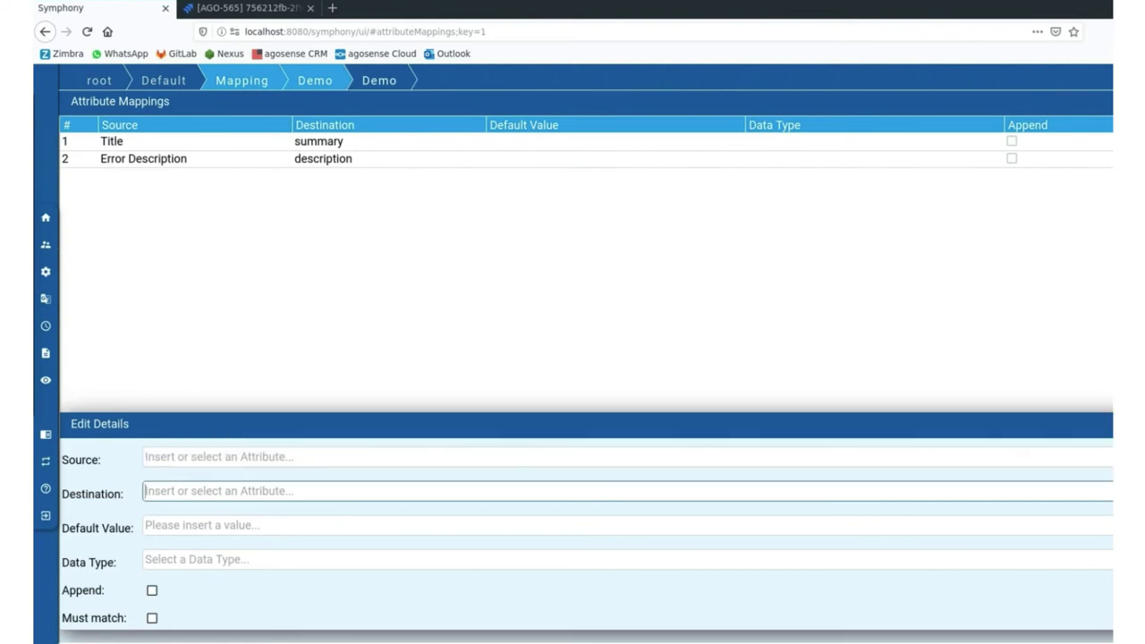
key(Escape)
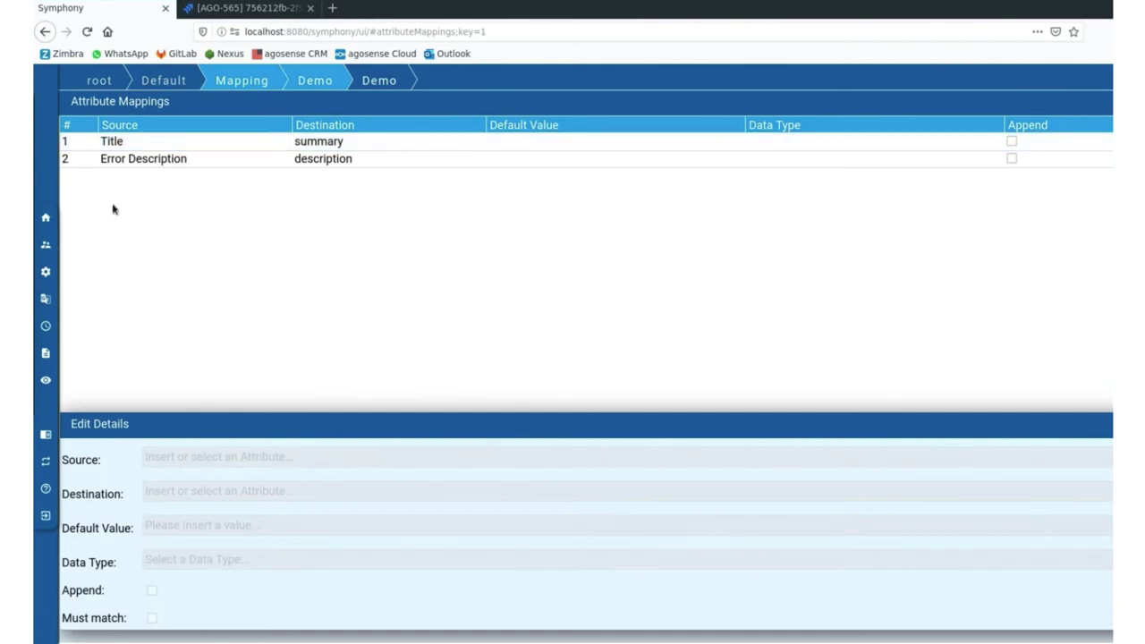
- Open the Demo schedule group to view its Demo schedule
mouse_move(49, 315)
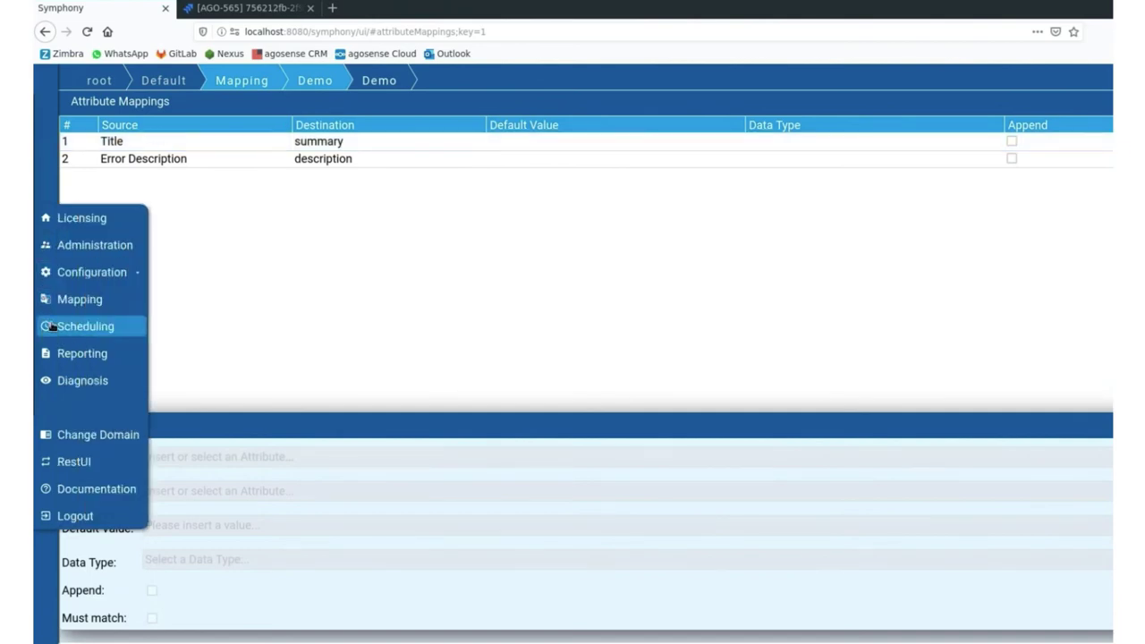
click(51, 327)
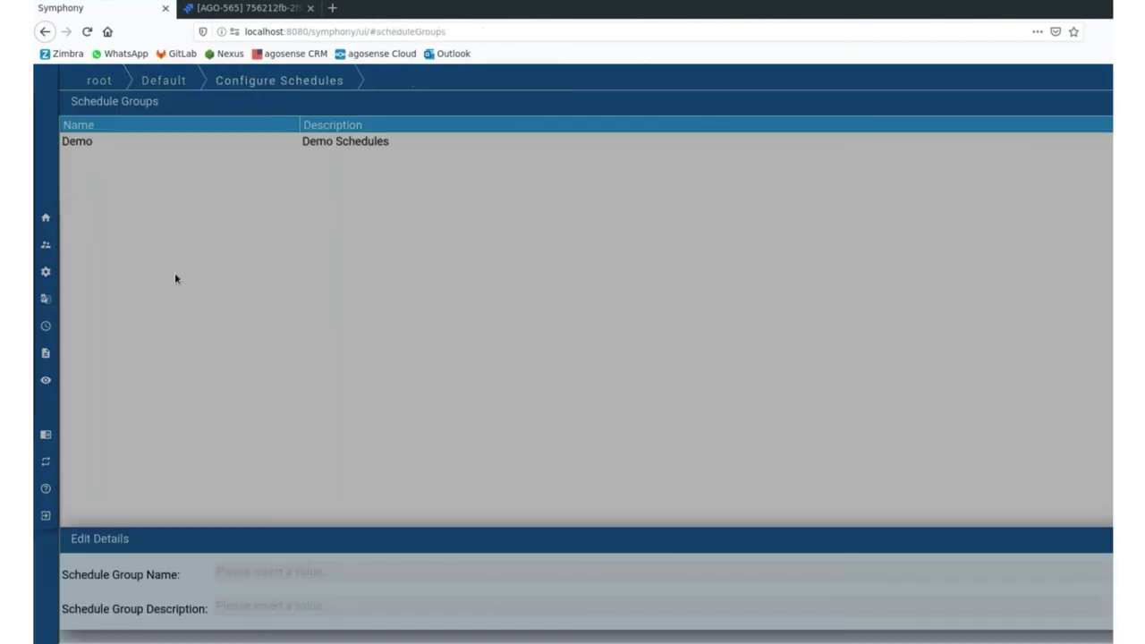
click(232, 143)
double_click(232, 143)
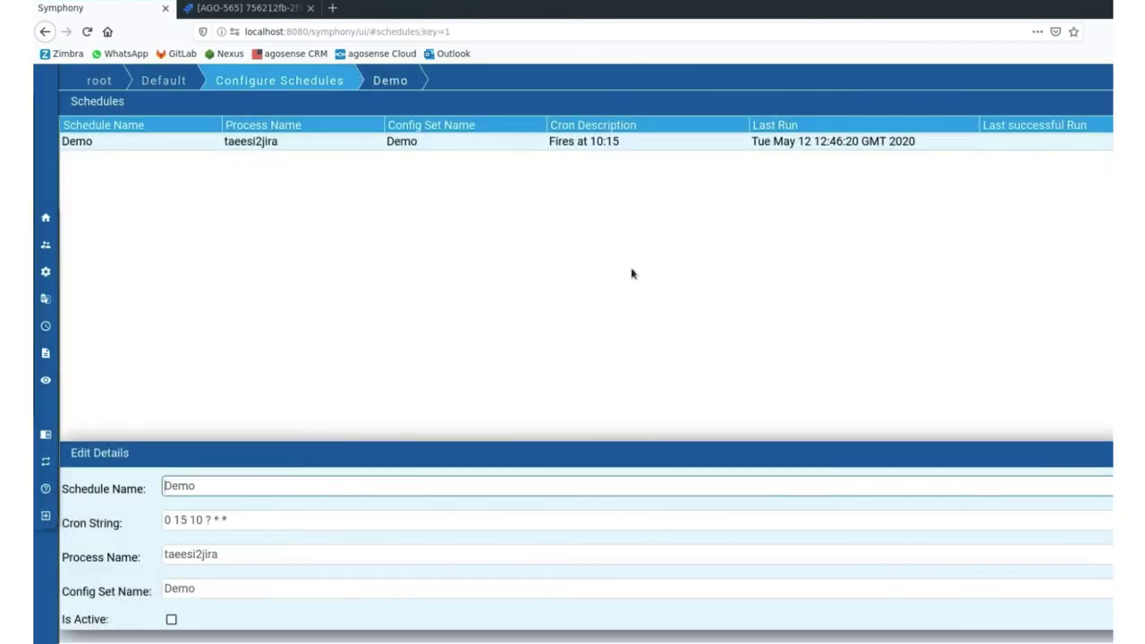
- Open the Demo schedule's cron definition, examine the hours, minutes and day-of-month fields, and close it without changes
click(233, 520)
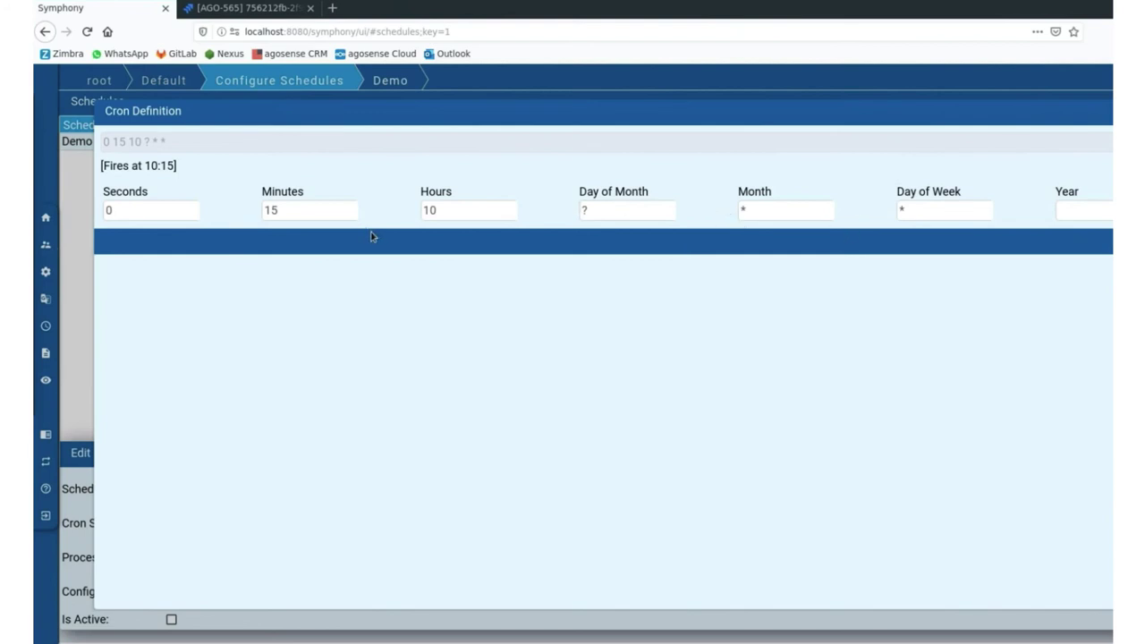
click(450, 208)
click(284, 211)
click(647, 210)
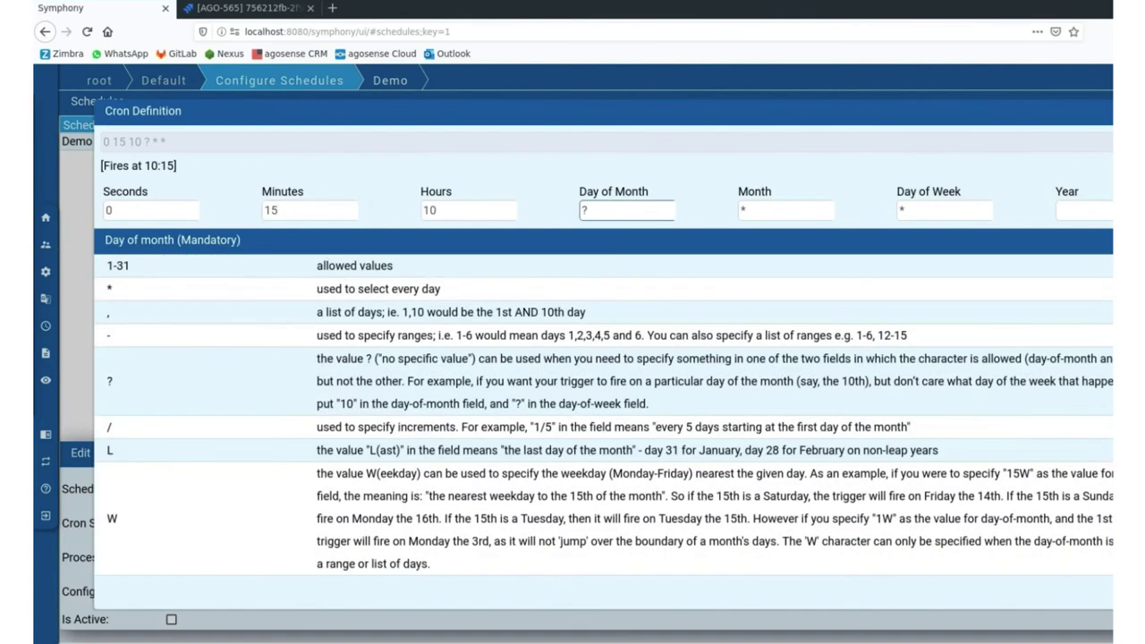
key(Escape)
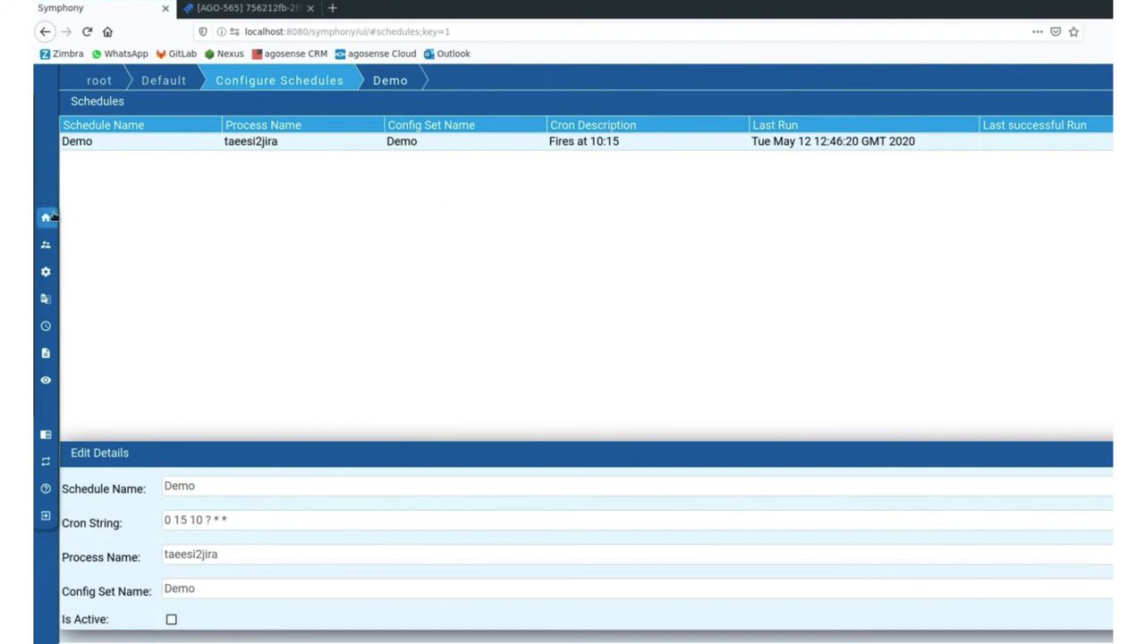
- View the job queue in Process Diagnosis, and check the open issues list in Jira
mouse_move(50, 215)
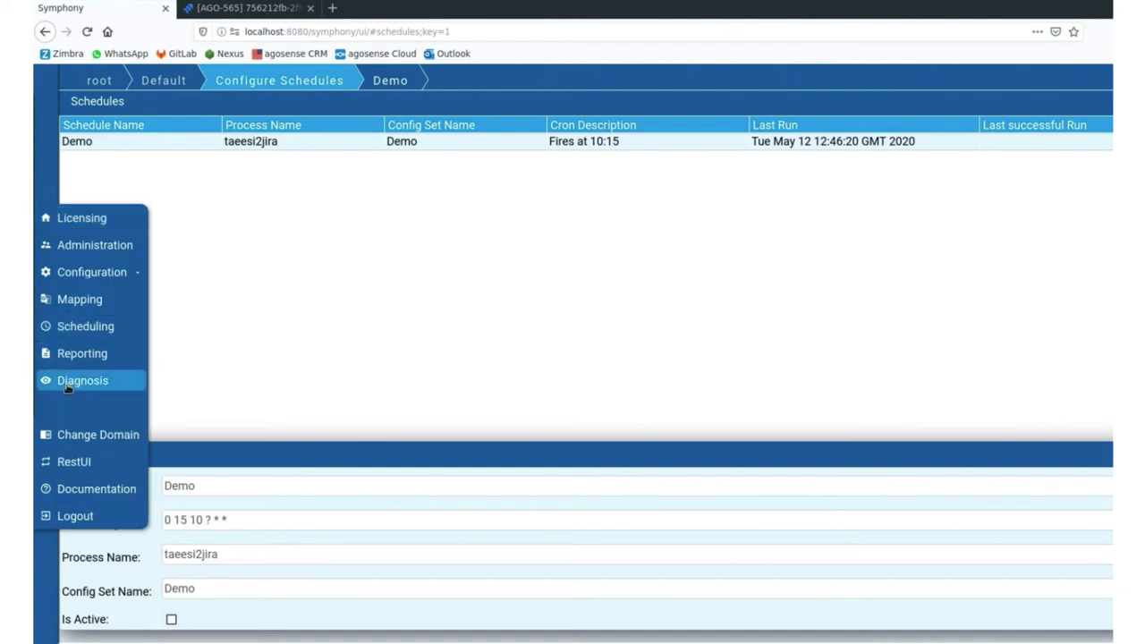
click(67, 386)
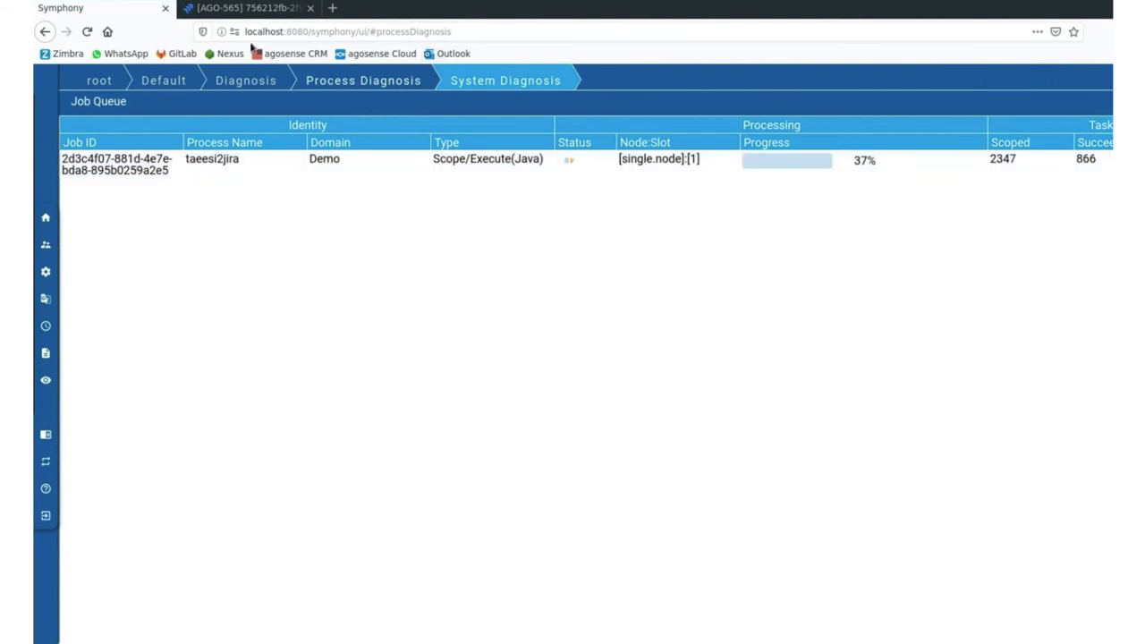
click(246, 8)
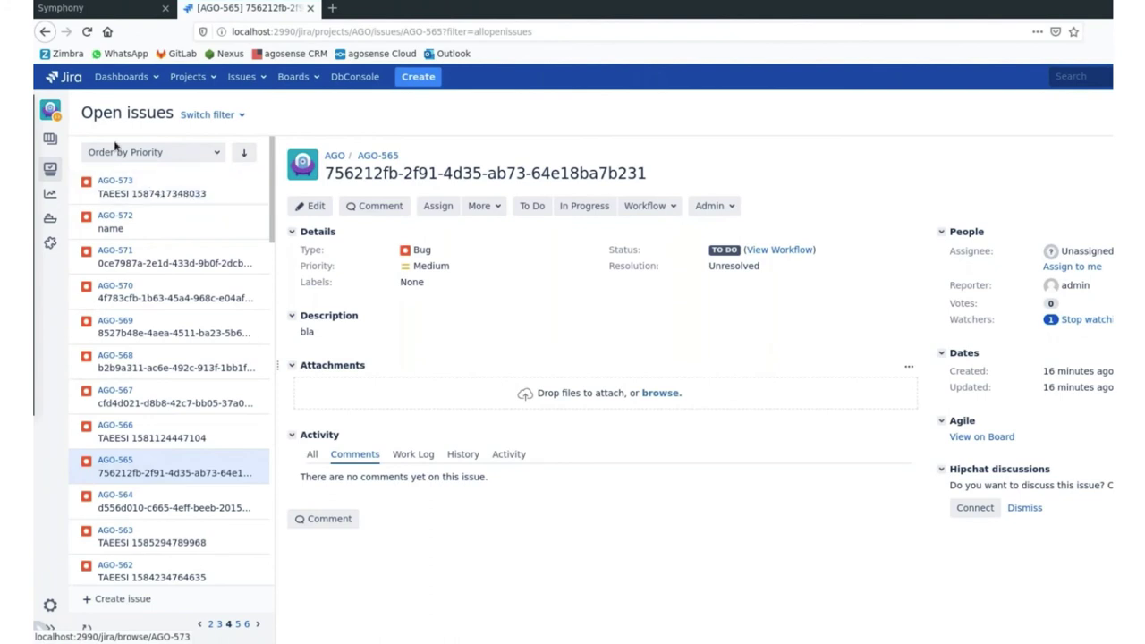
click(188, 241)
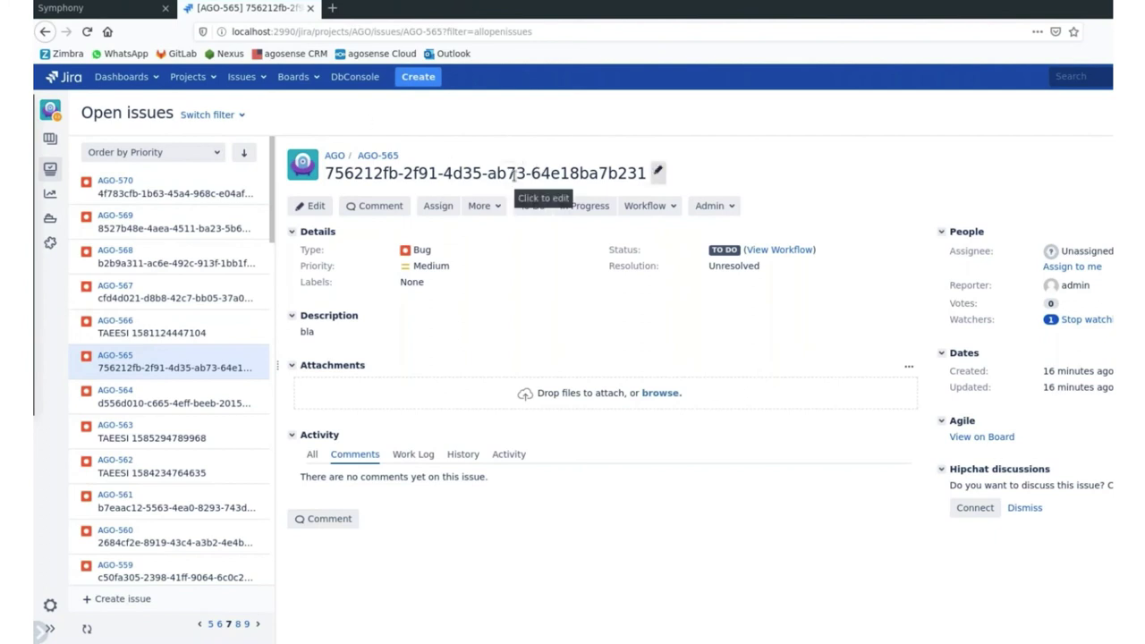
- Return to Symphony and open the reports of the taeesi2jira transaction
click(112, 9)
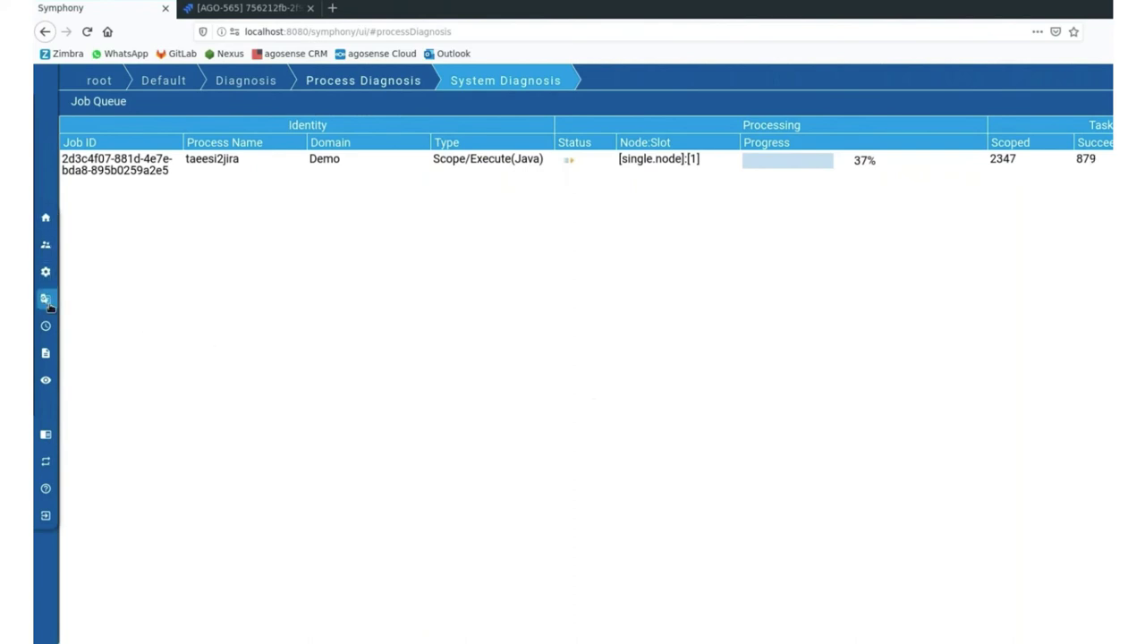
mouse_move(50, 327)
click(72, 353)
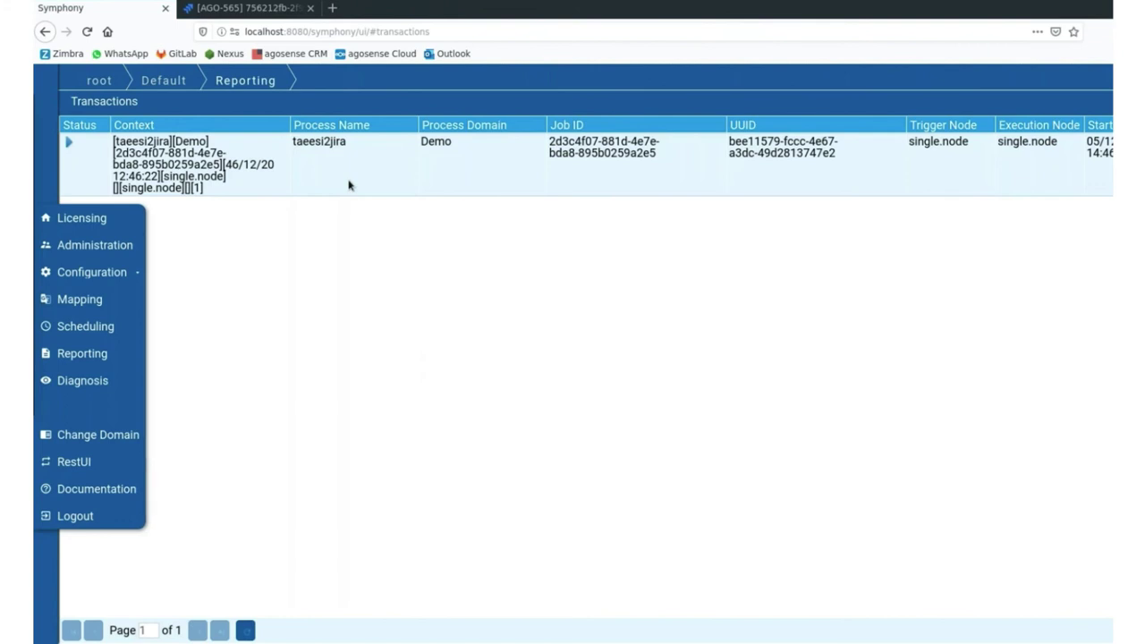
double_click(349, 185)
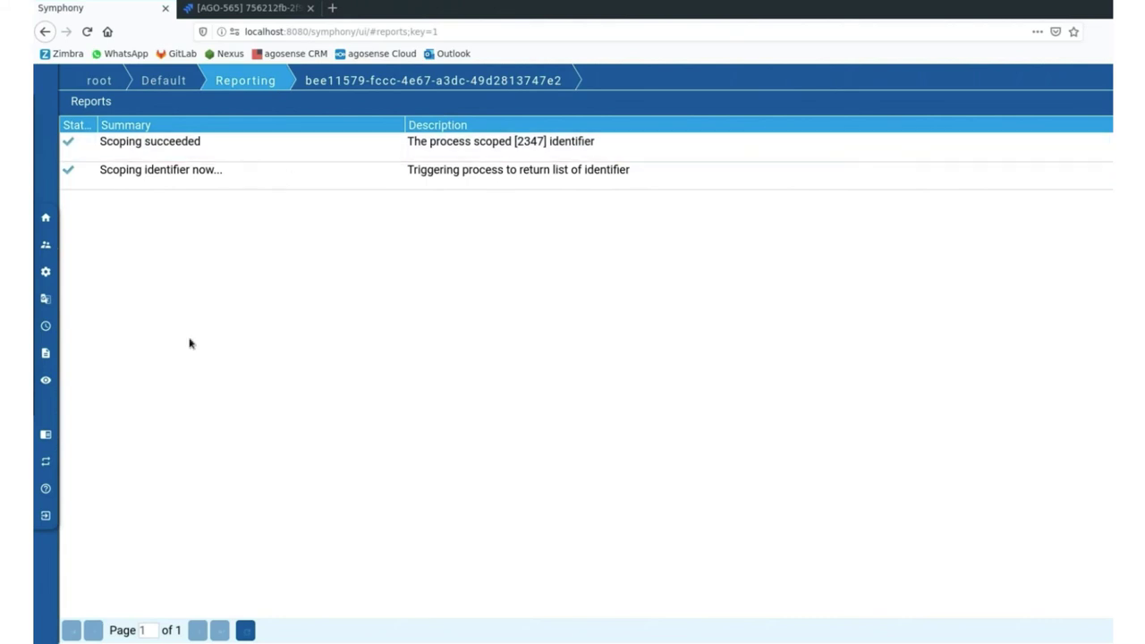
- Open the System Diagnosis to examine the database connectivity, JMX, configuration set and adapter checks
mouse_move(49, 244)
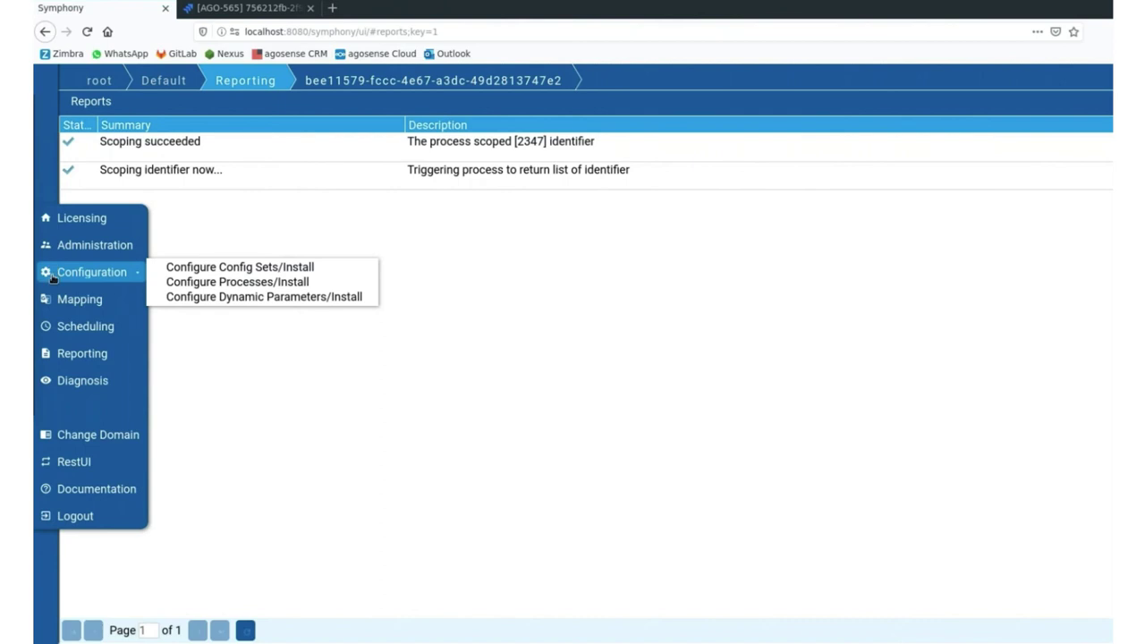
click(60, 390)
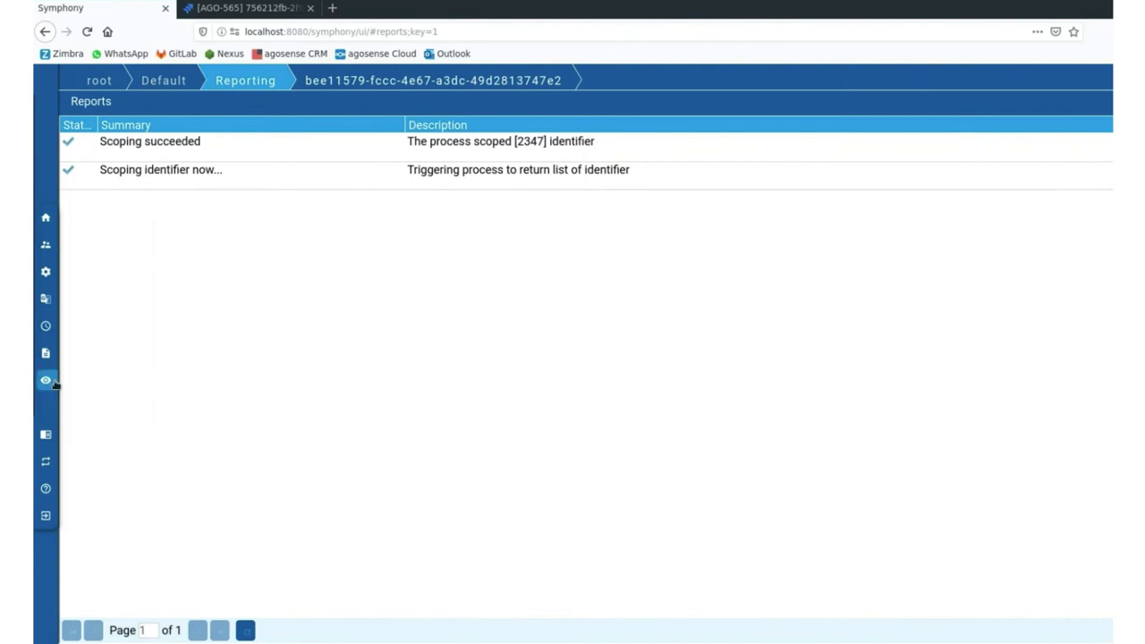
click(55, 383)
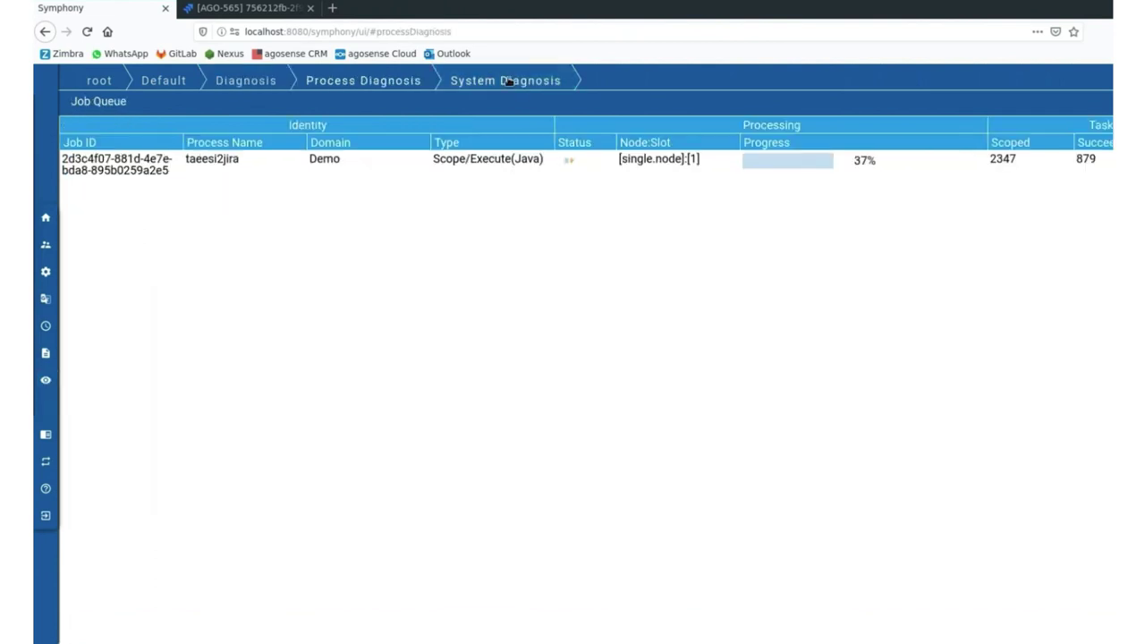
click(495, 80)
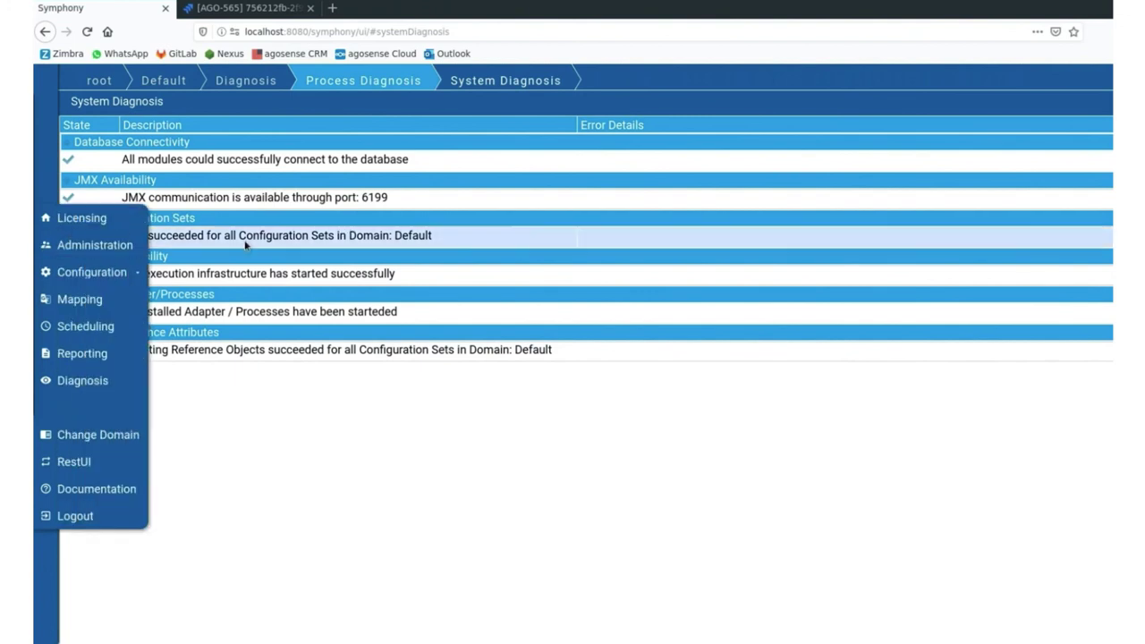
- View the Process Diagnosis job queue, review the System Diagnosis checks again, and return to the job queue
mouse_move(123, 268)
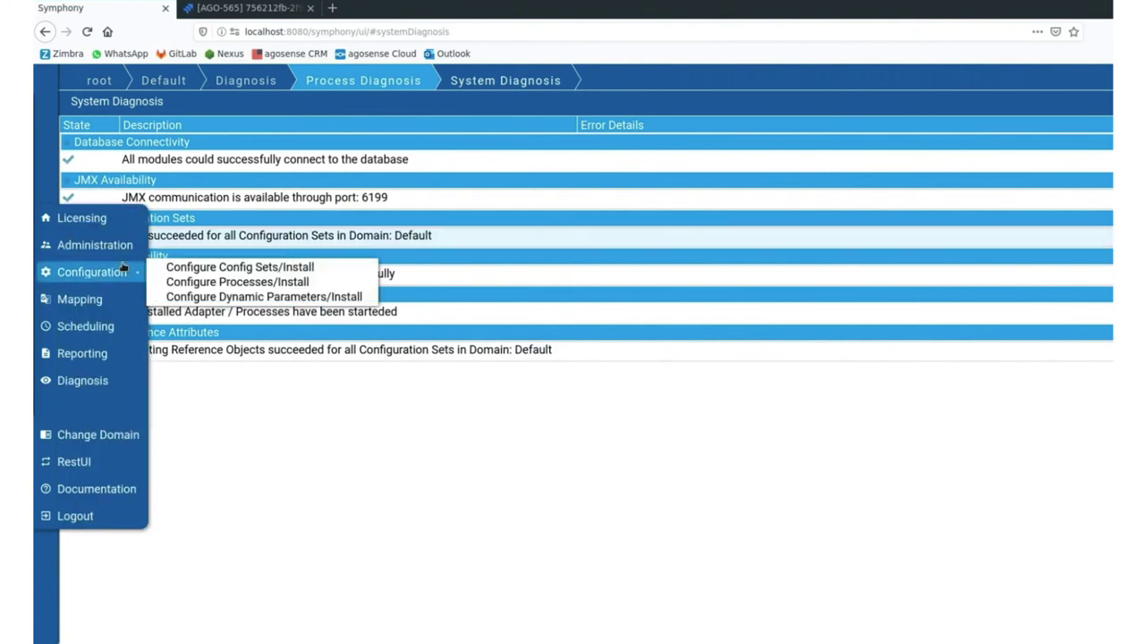
click(82, 380)
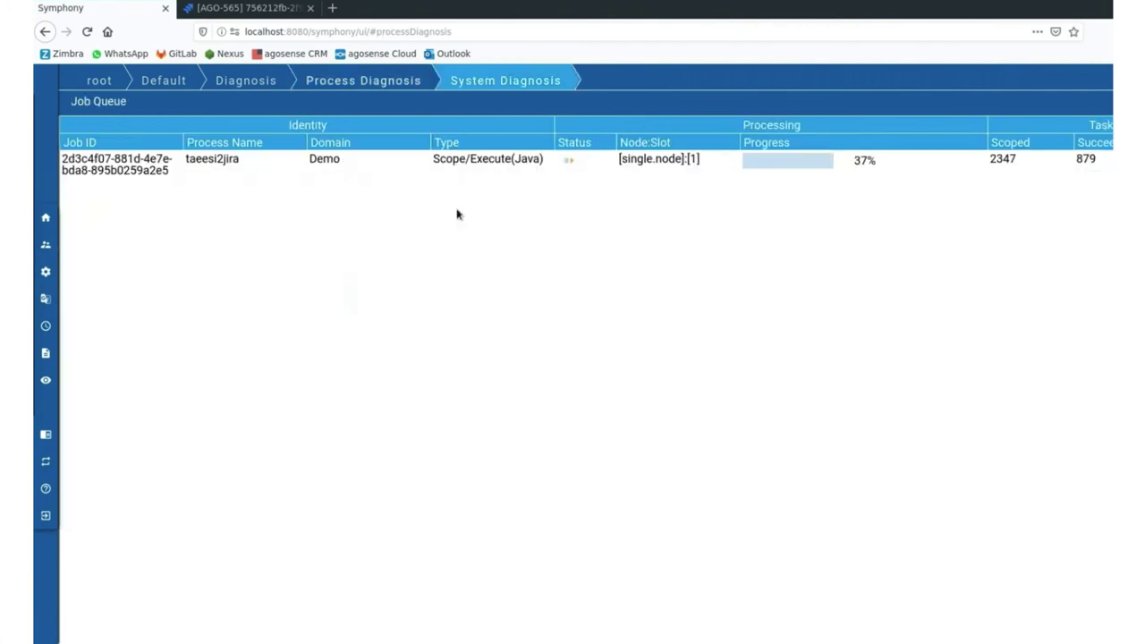
click(468, 81)
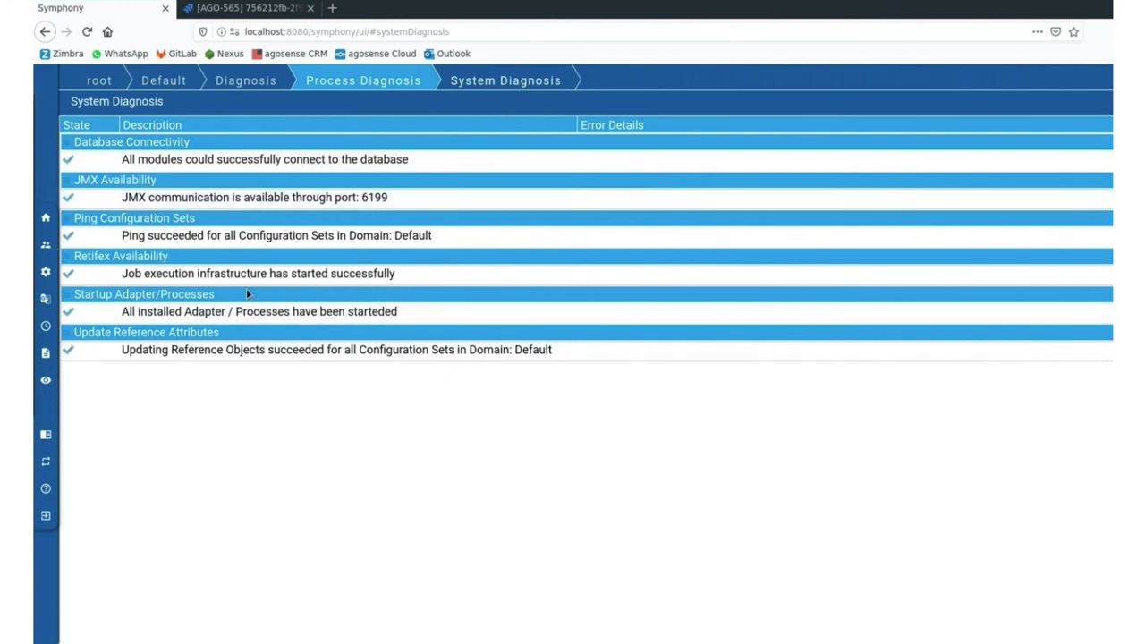
click(416, 81)
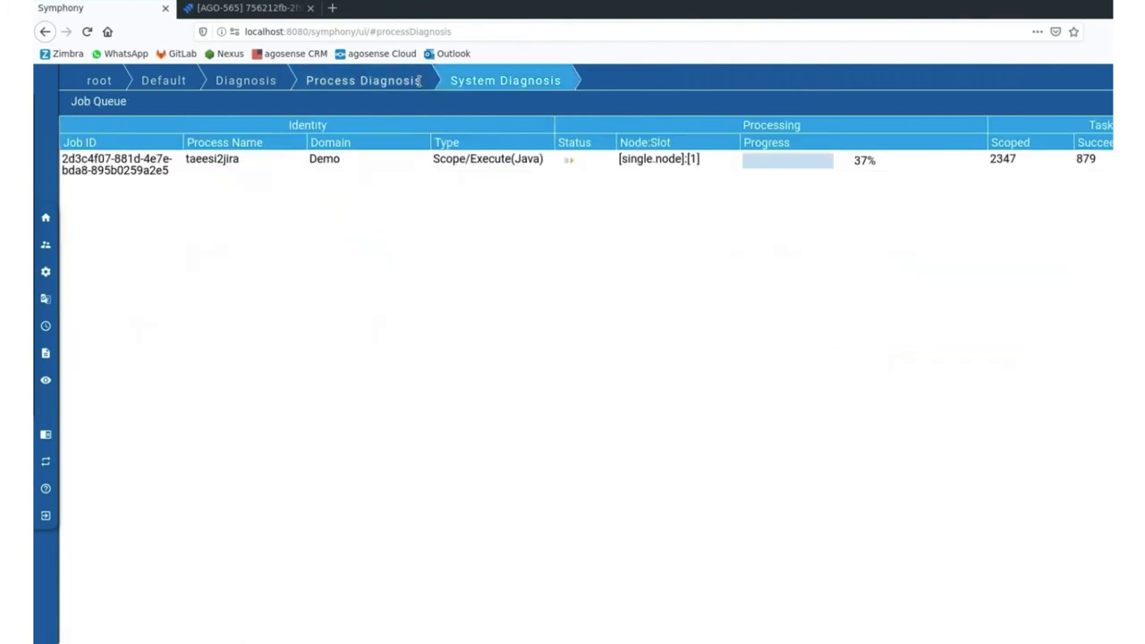